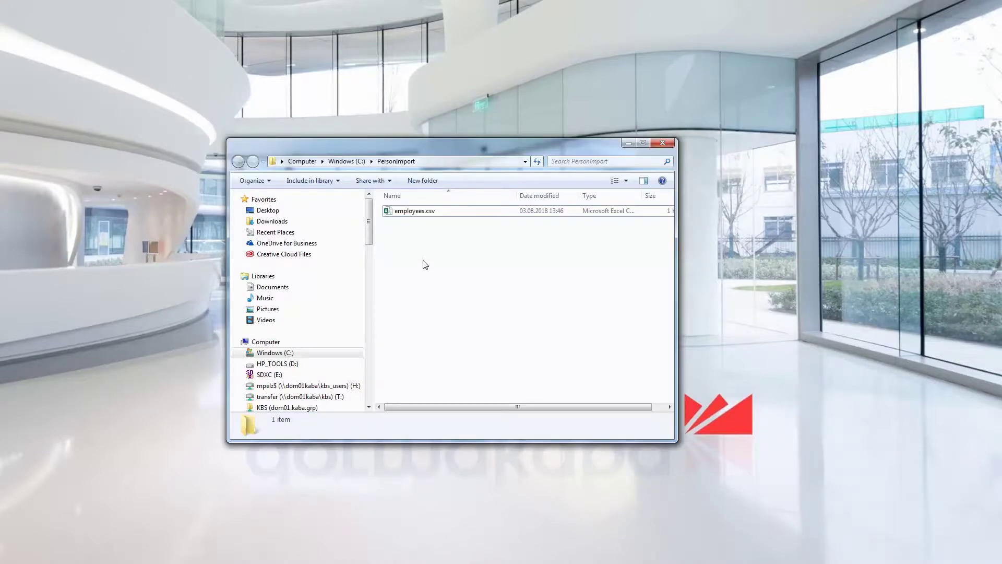
Open employees.csv in Excel to check its six rows with U, D and I command codes
double_click(420, 210)
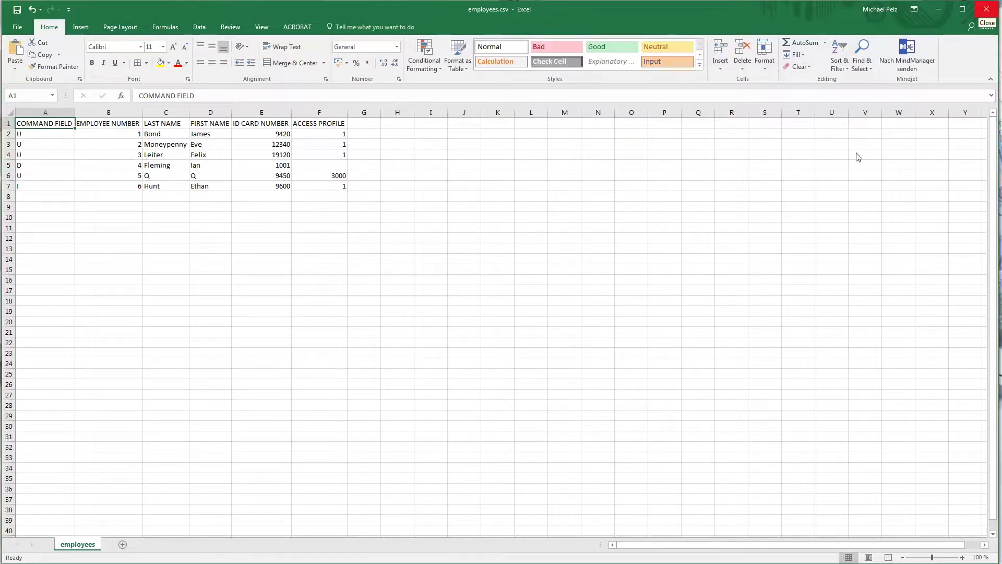
Close Excel, minimize Explorer, and enter the user ID and password on the MATRIX ONE login page
left_click(980, 15)
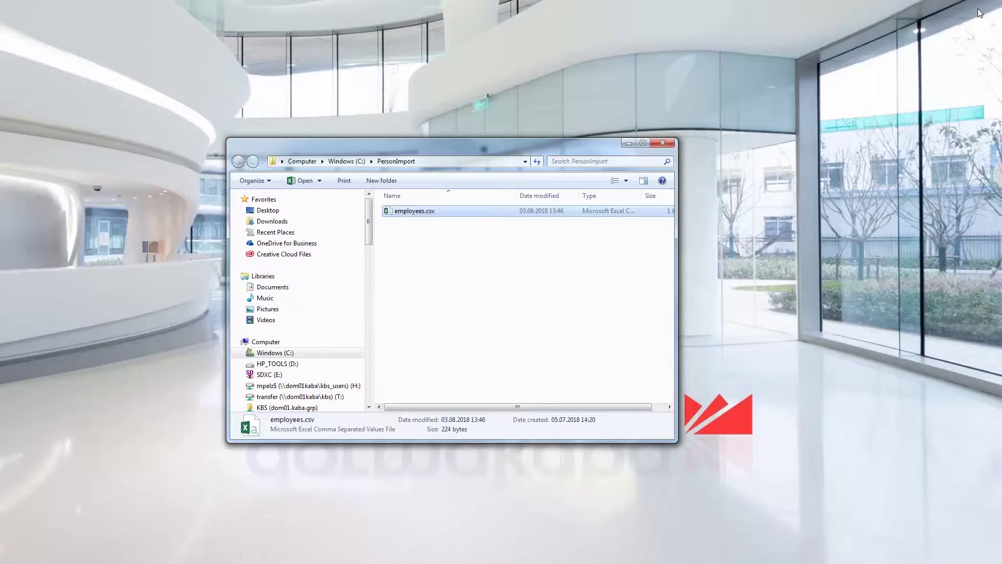
left_click(628, 143)
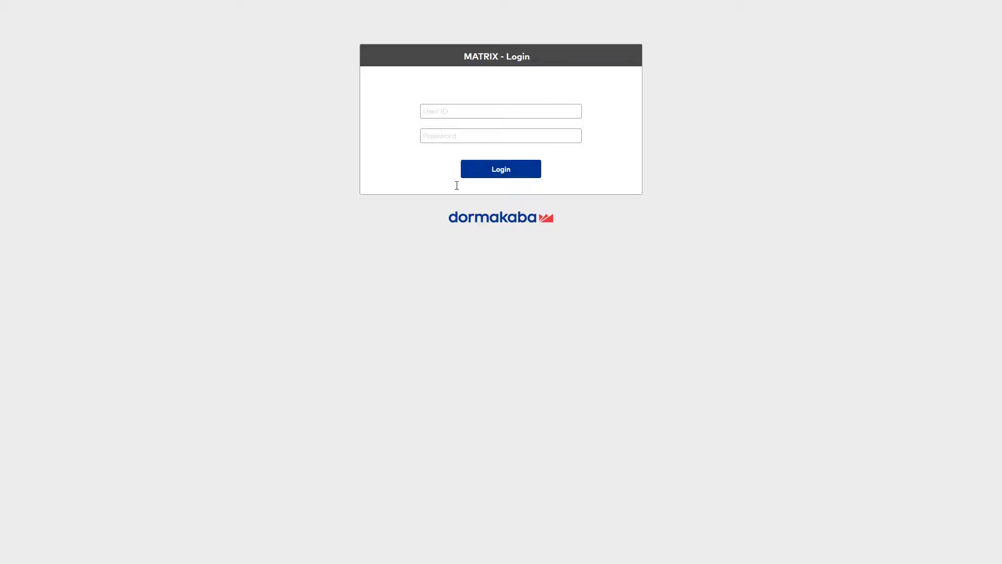
left_click(455, 109)
type("matrix")
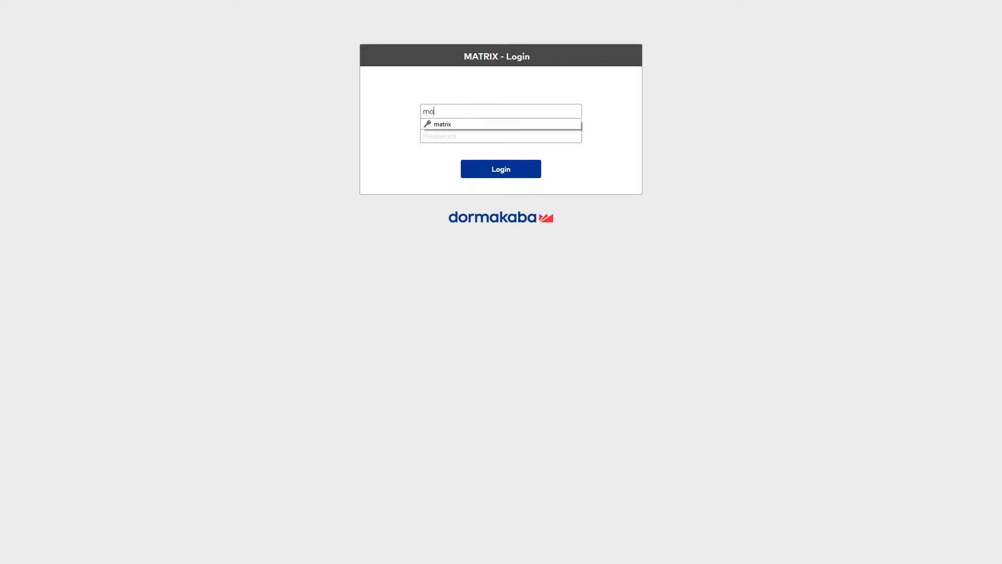
left_click(554, 136)
type("matrix")
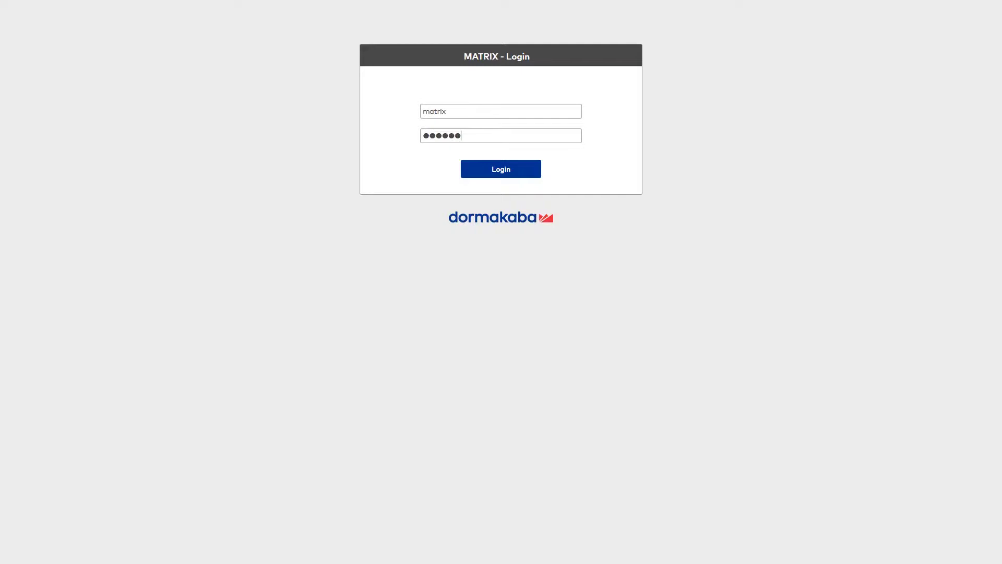
Log in and start a new interface from System > Administration > Interfaces
left_click(508, 171)
left_click(454, 36)
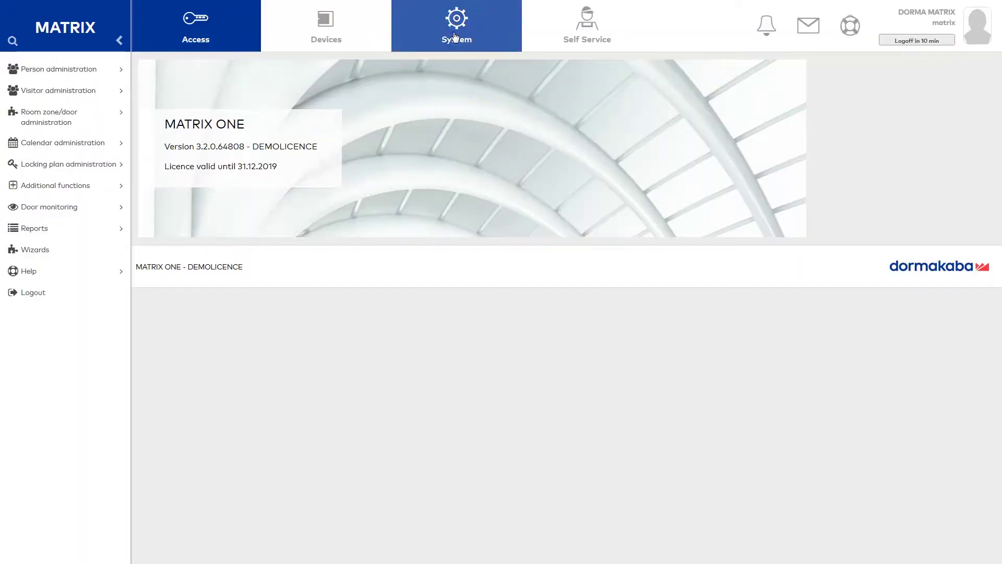
left_click(86, 71)
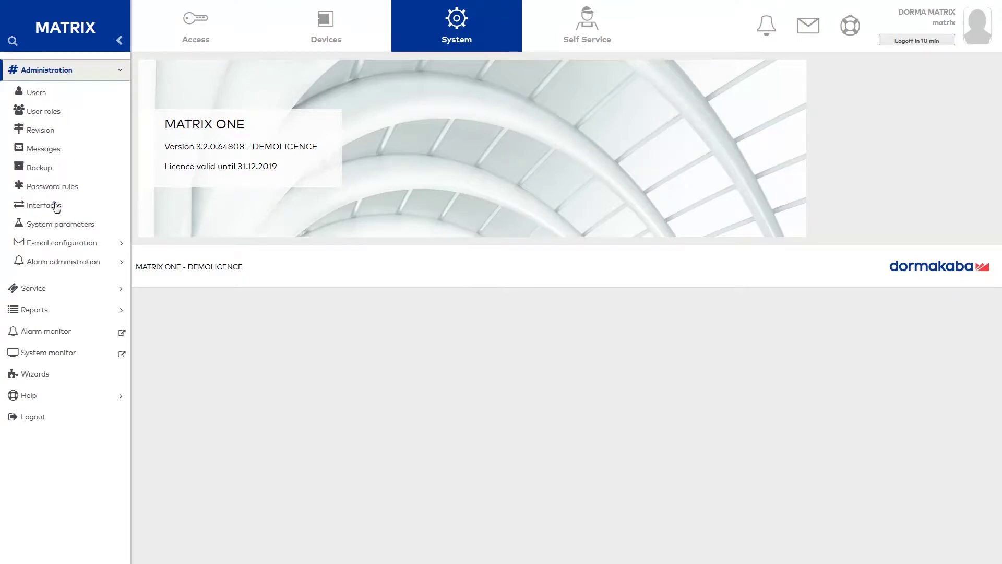
left_click(56, 206)
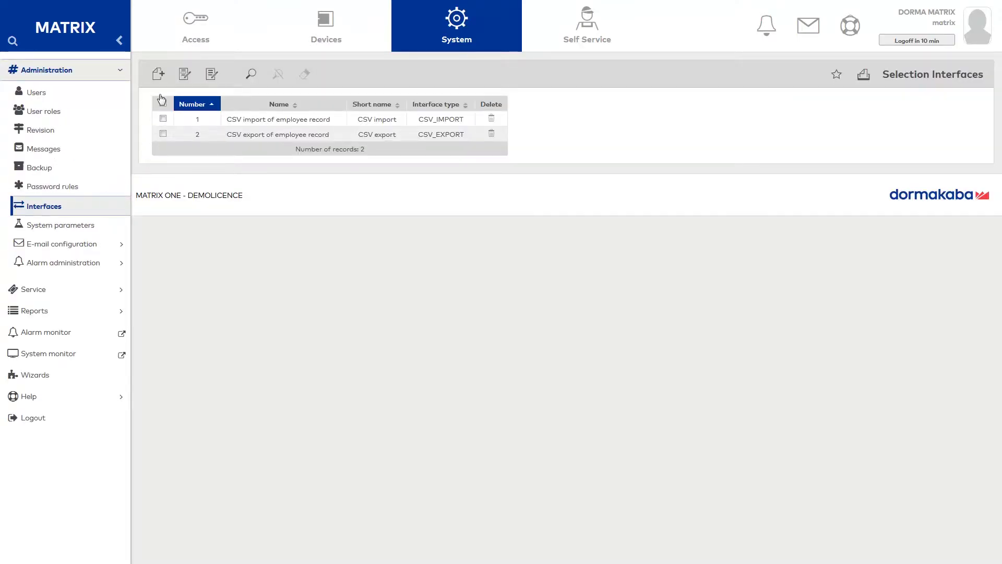
left_click(159, 75)
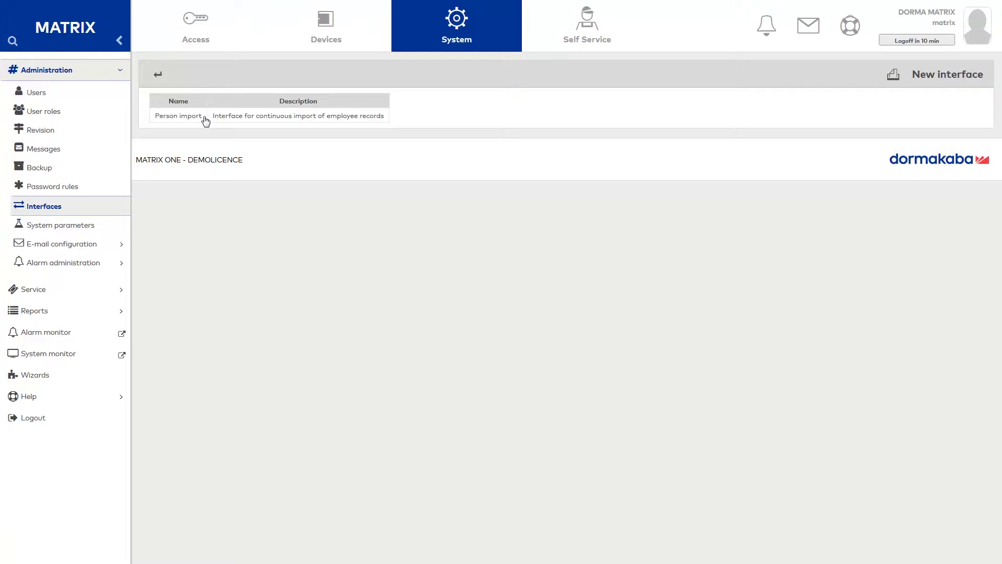
Choose the Person import type, named PersonImport with short name Import
left_click(205, 121)
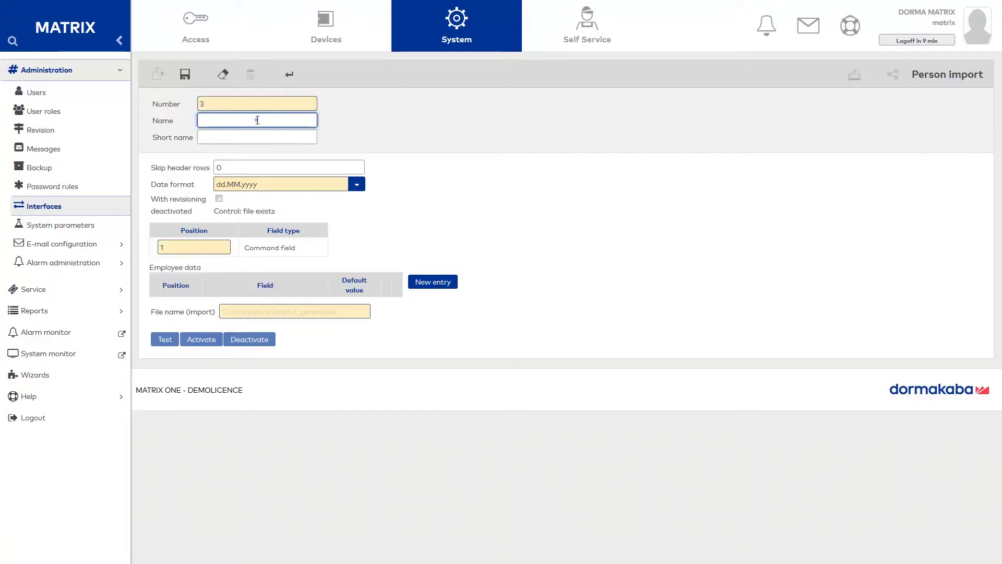
type("PersonImport")
left_click(269, 138)
type("Import")
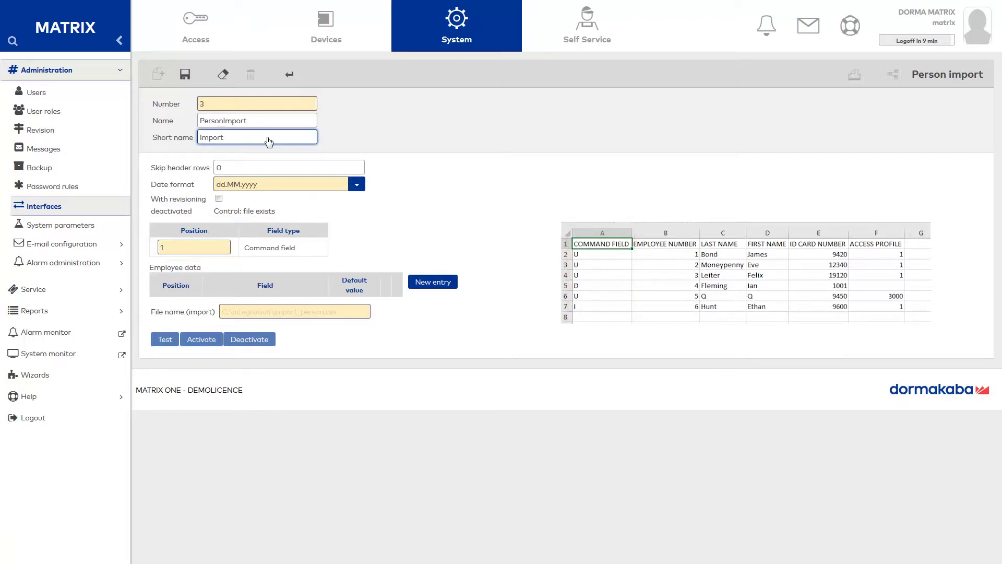
Map CSV positions 2, 3 and 4 to Employee number, Last name and First name
left_click(427, 283)
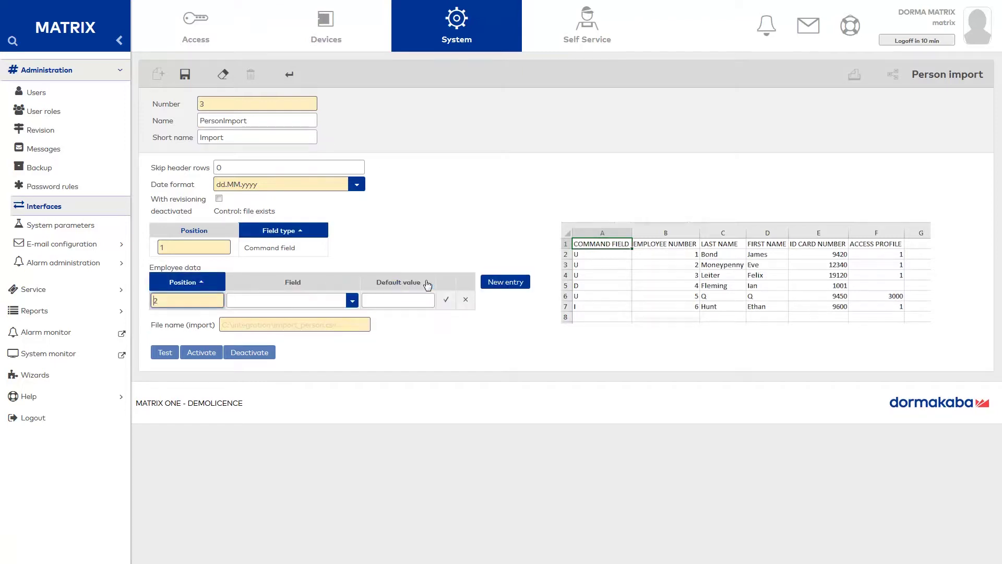
left_click(352, 301)
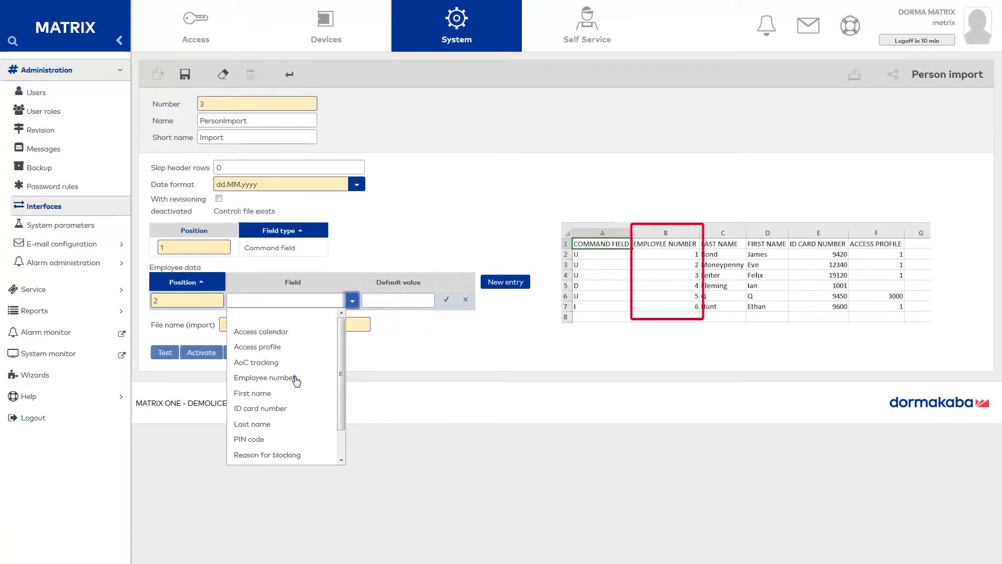
left_click(295, 378)
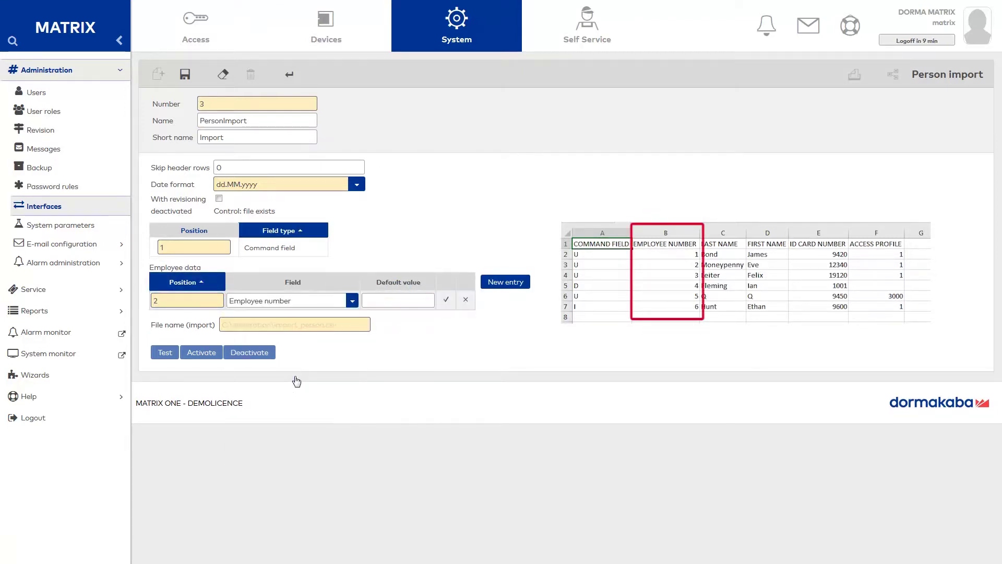
left_click(515, 287)
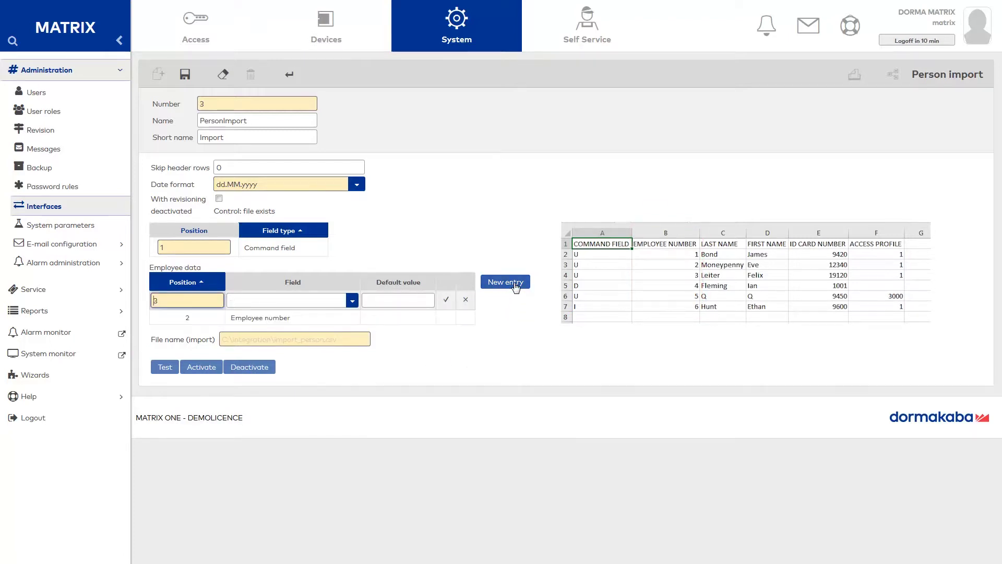
left_click(353, 301)
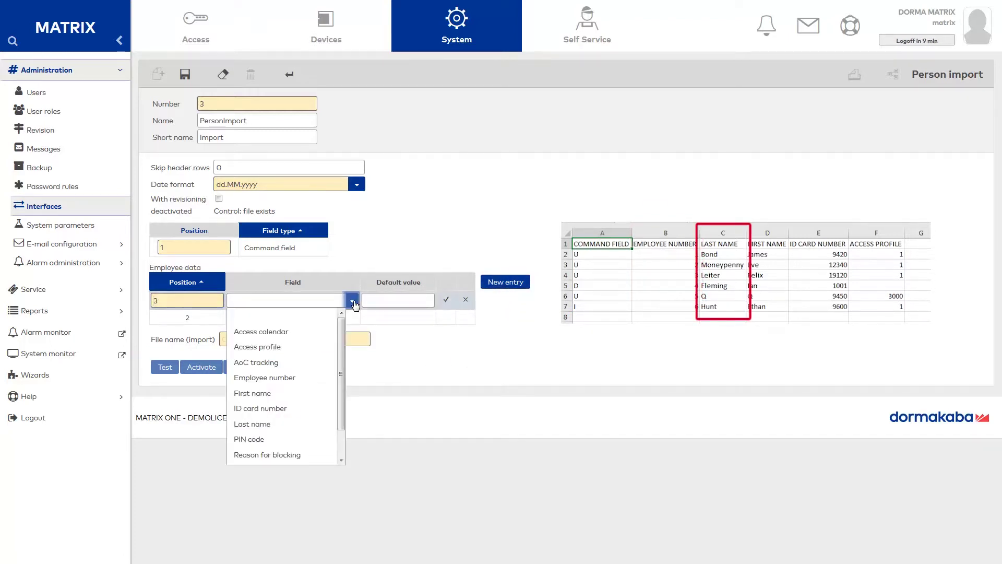
left_click(275, 424)
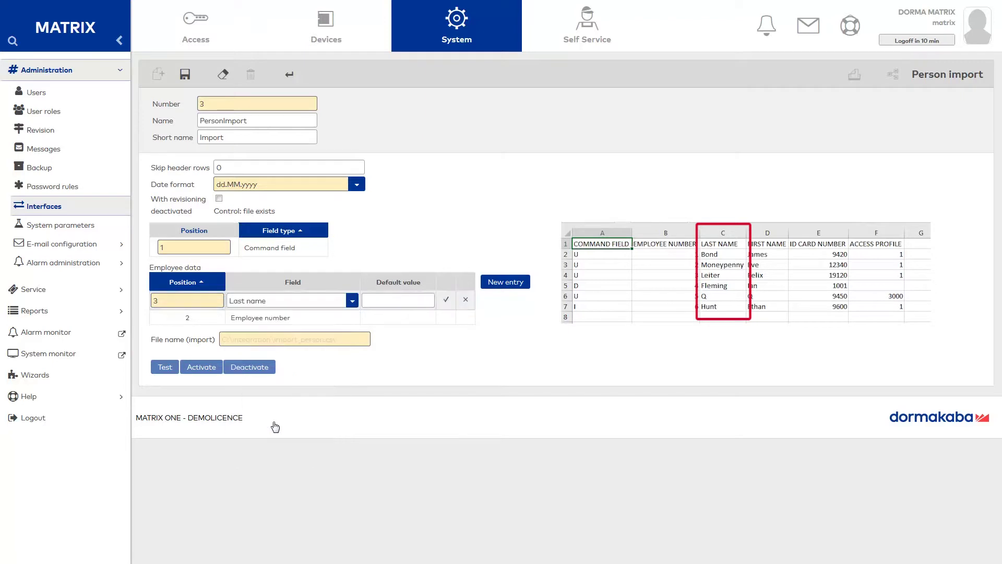
left_click(495, 287)
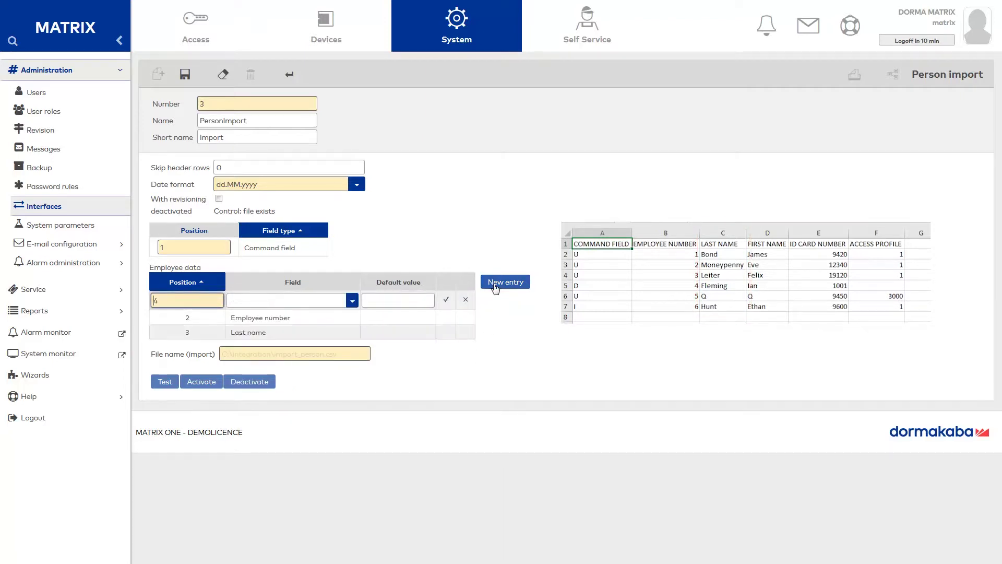
left_click(352, 301)
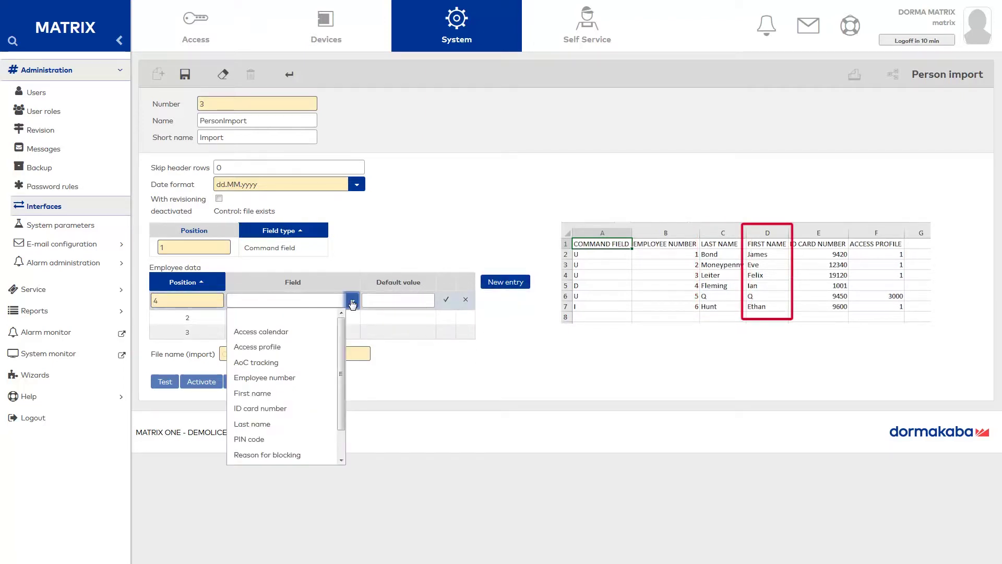
left_click(277, 393)
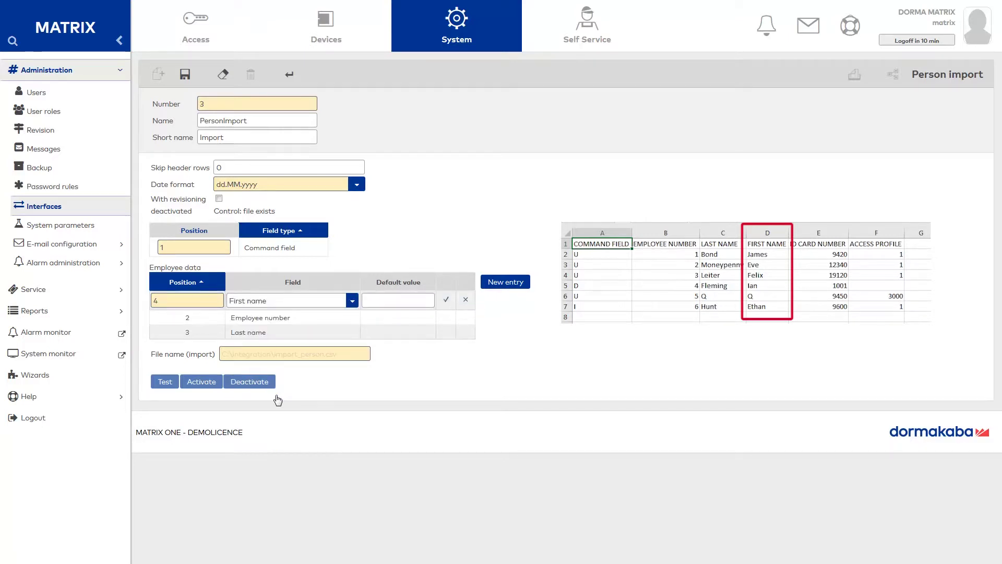
Map position 5 to ID card number and position 6 to Access profile, then confirm
left_click(507, 287)
left_click(354, 302)
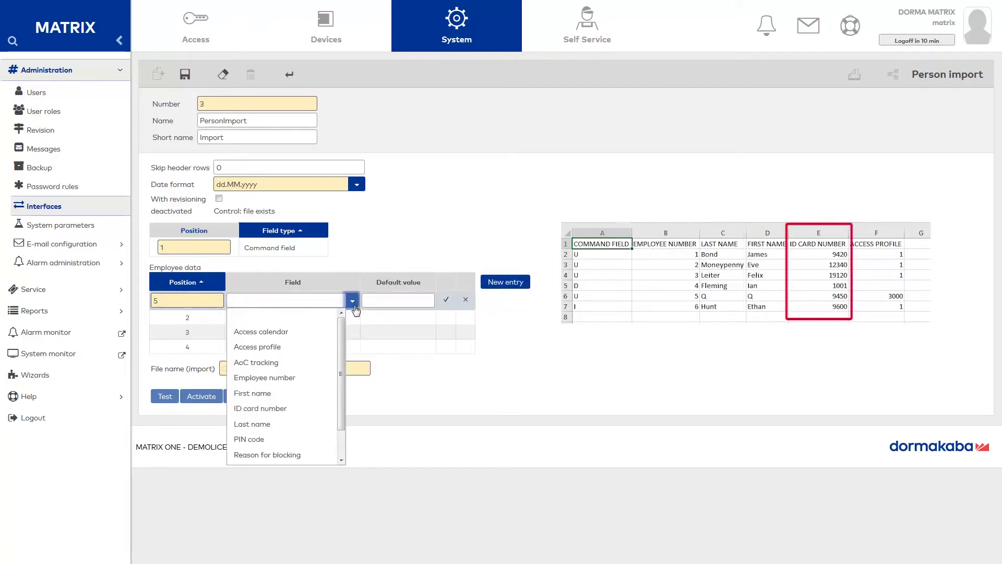
left_click(283, 409)
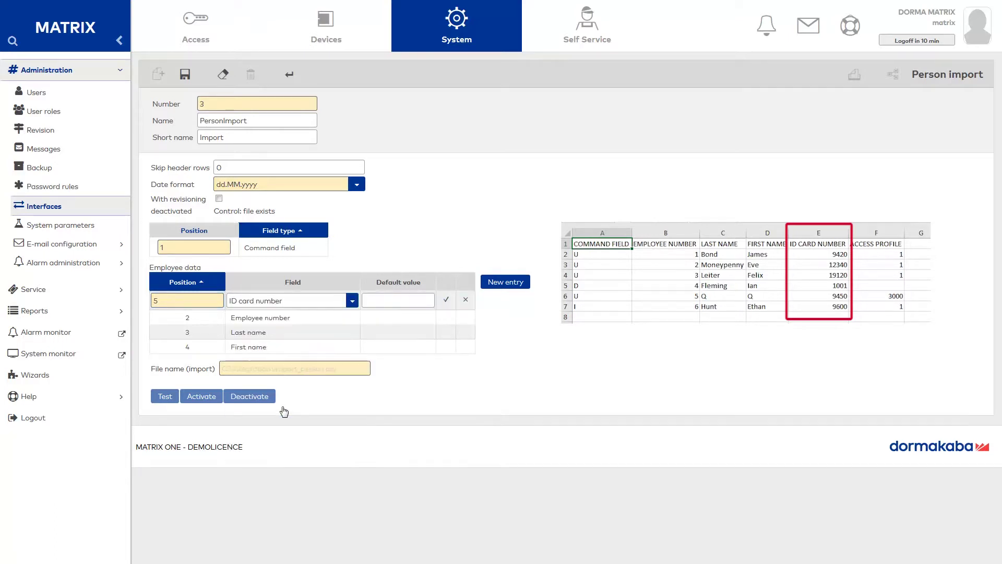
left_click(506, 283)
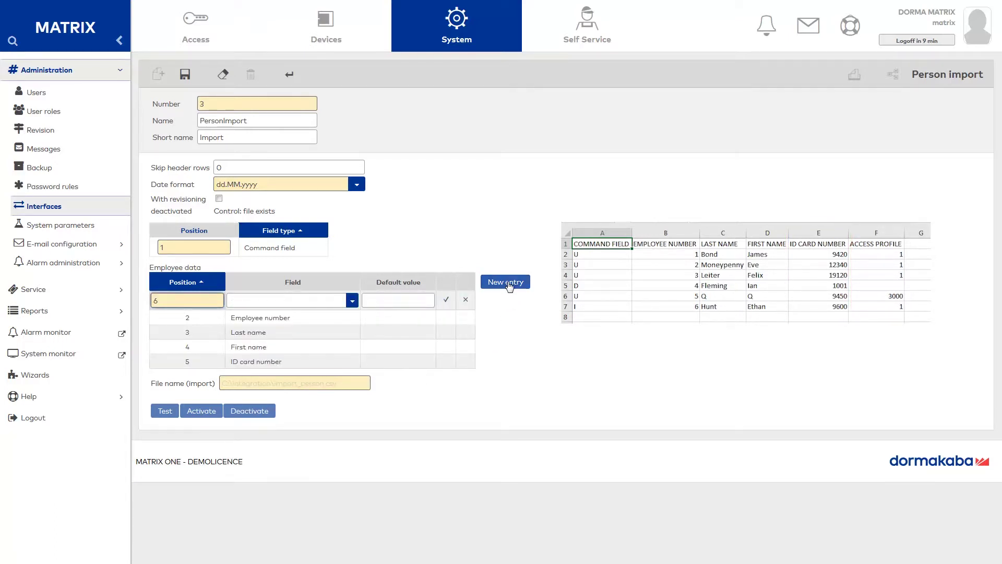
left_click(351, 301)
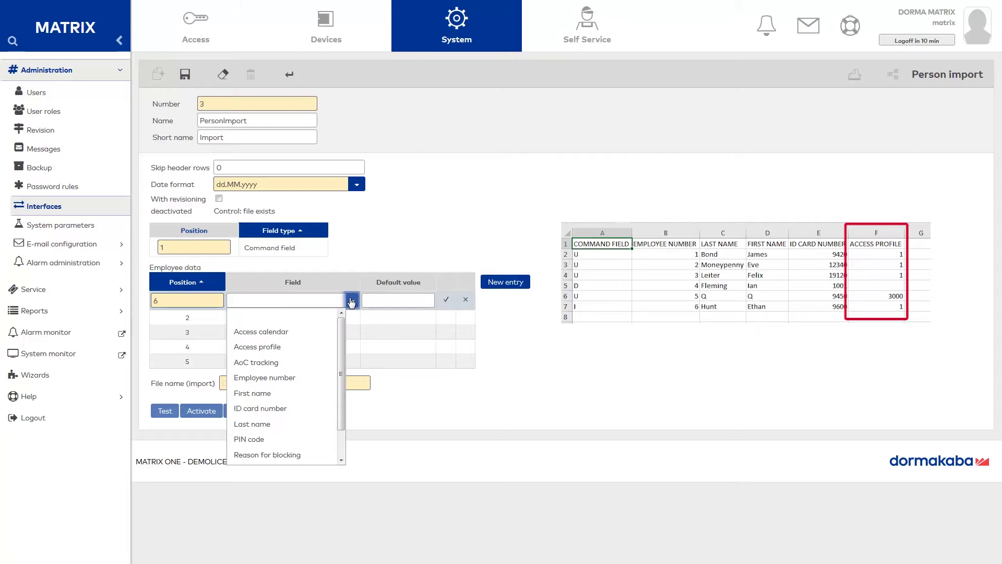
left_click(282, 348)
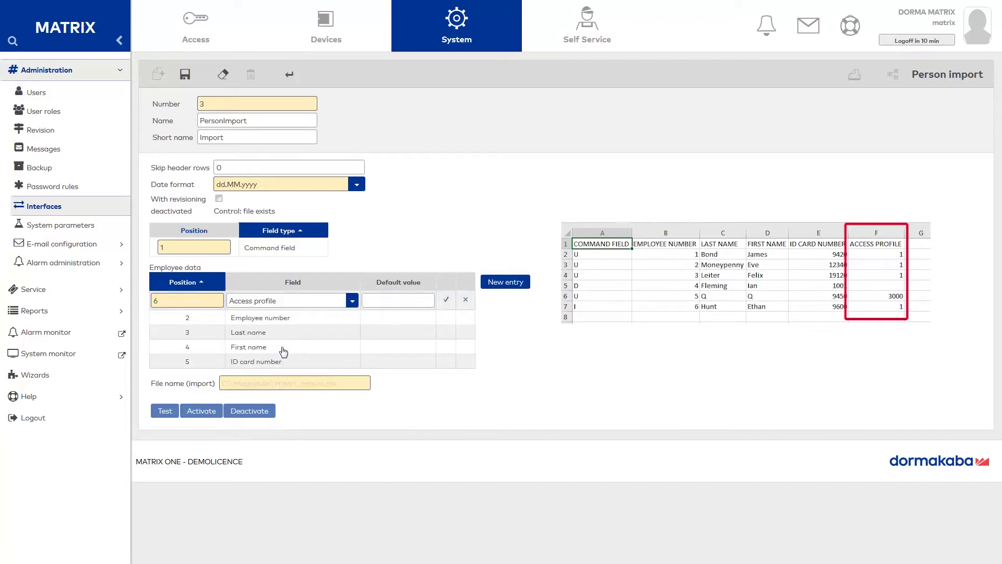
left_click(448, 301)
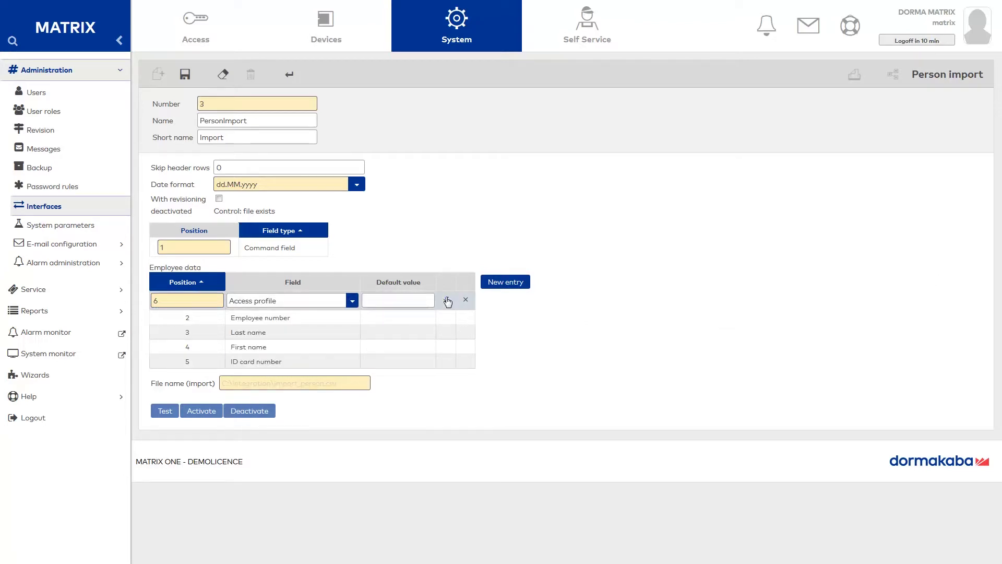
Set File name (import) to C:\PersonImport\employees.csv using the folder path copied from Explorer
key("alt+Tab")
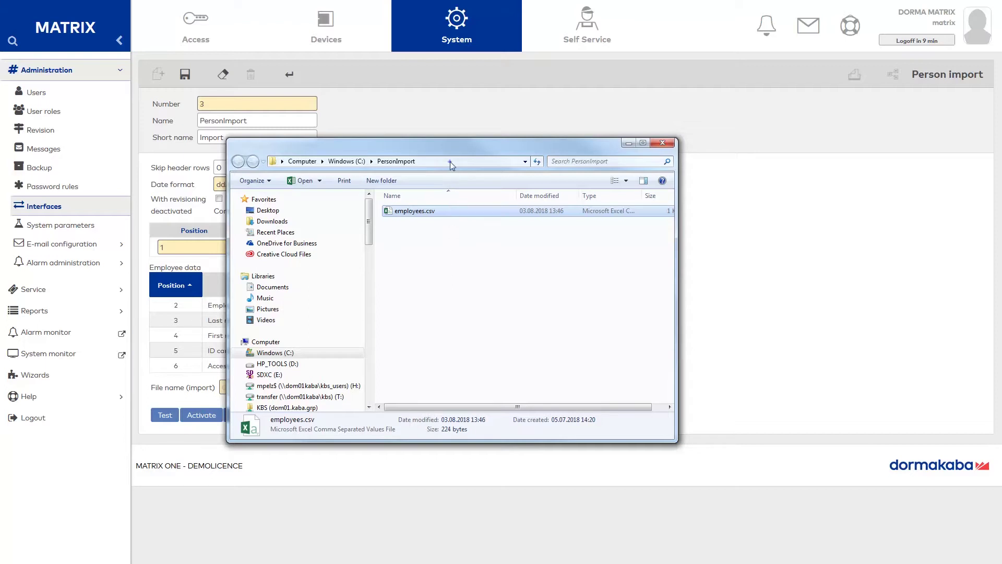
left_click(450, 161)
right_click(451, 161)
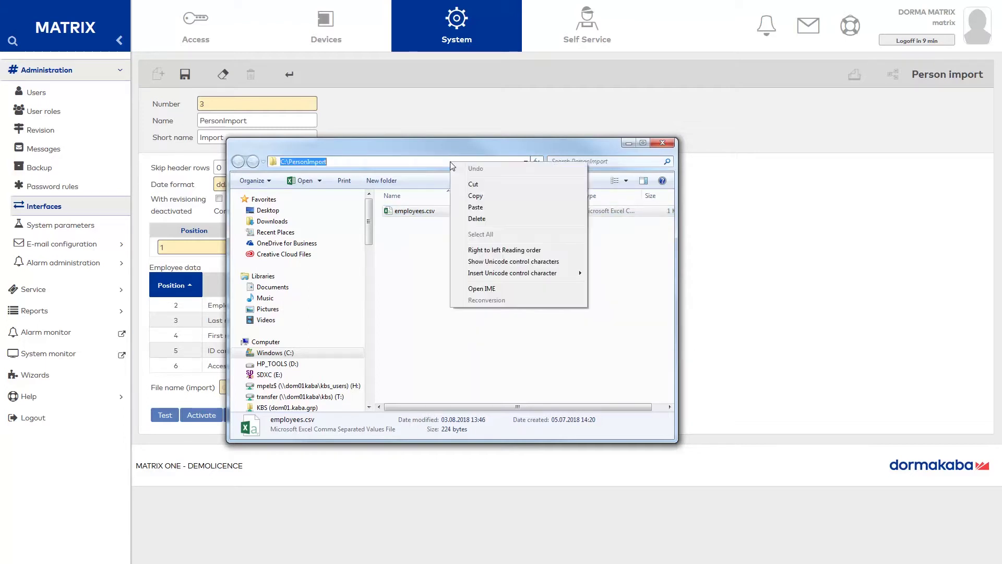
left_click(494, 202)
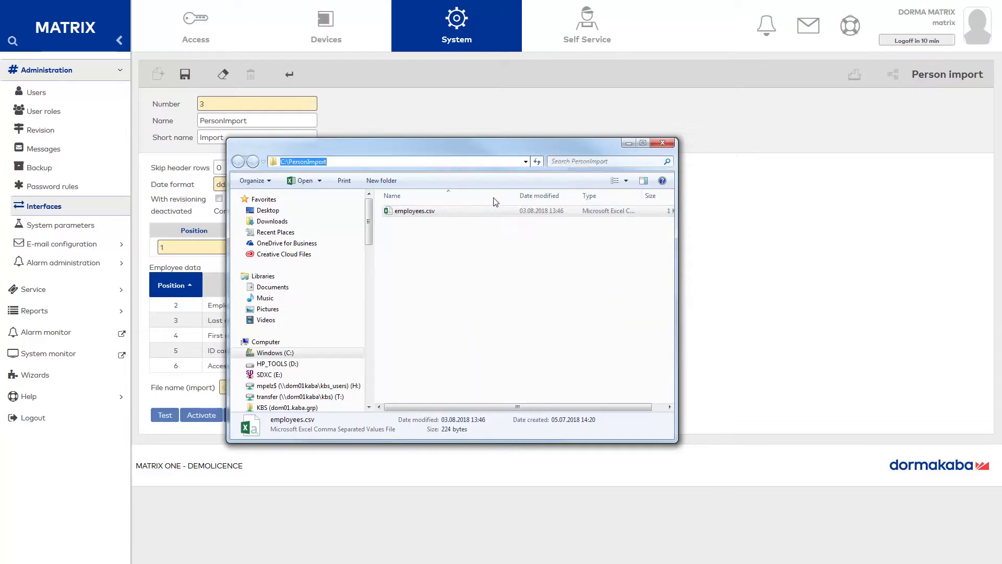
key("Escape")
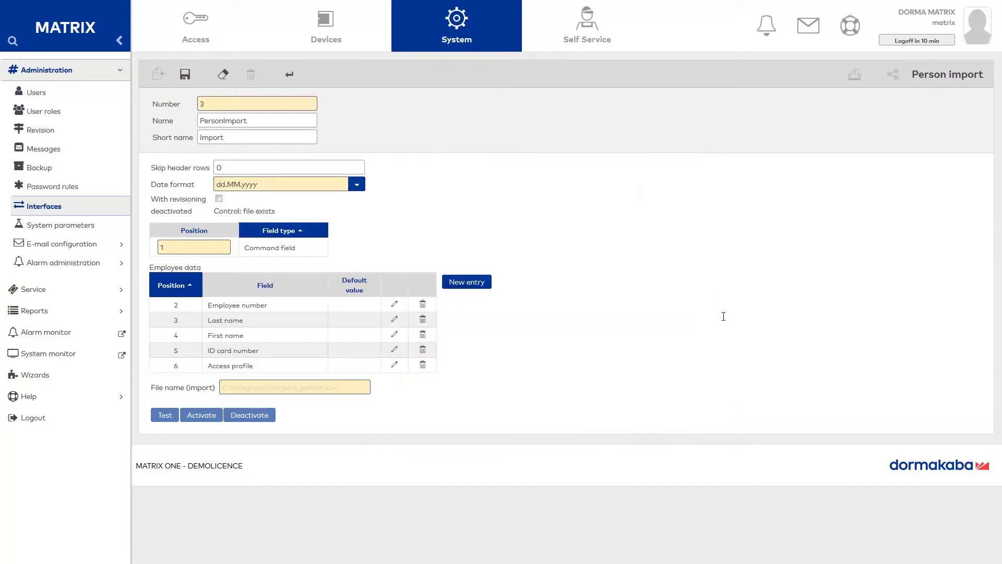
right_click(300, 387)
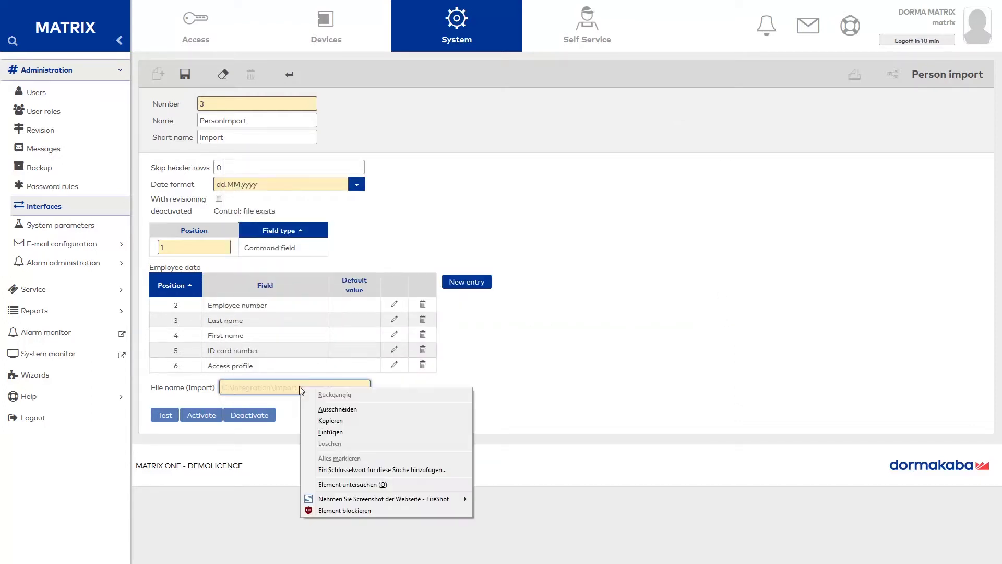
left_click(331, 432)
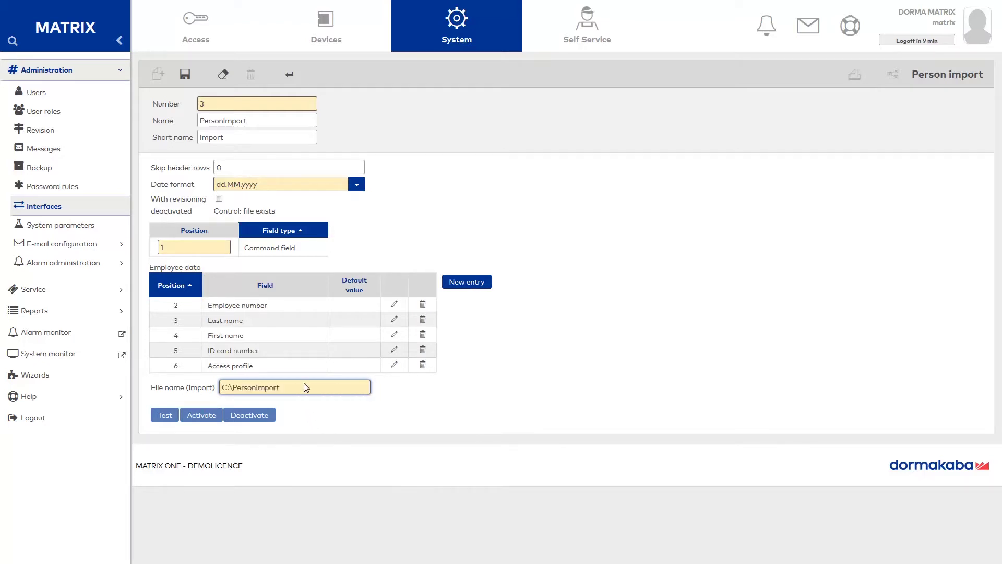
type("\\employees.csv")
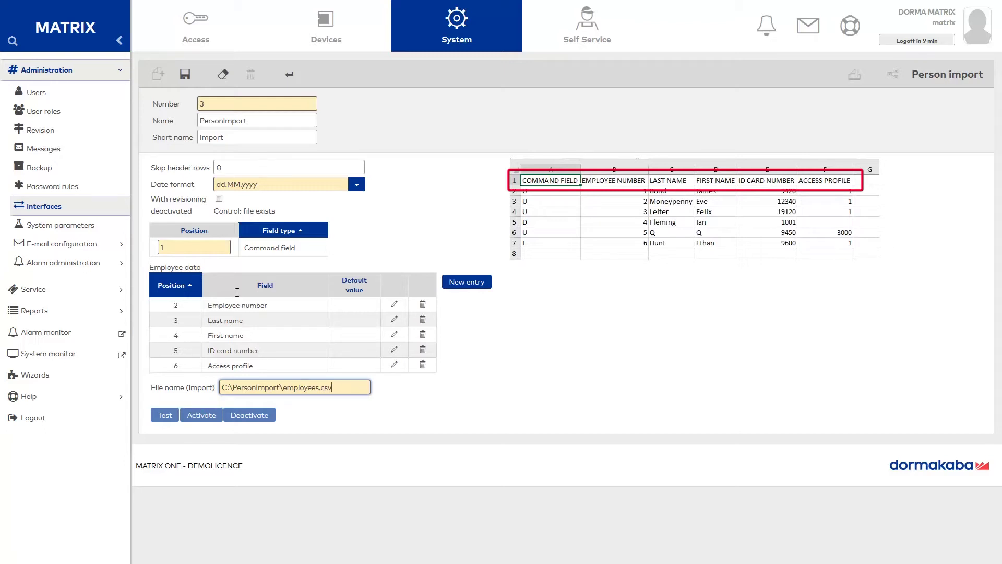
Set Skip header rows to 1, save the interface, and run a test import of the six records
left_click(228, 165)
type("1")
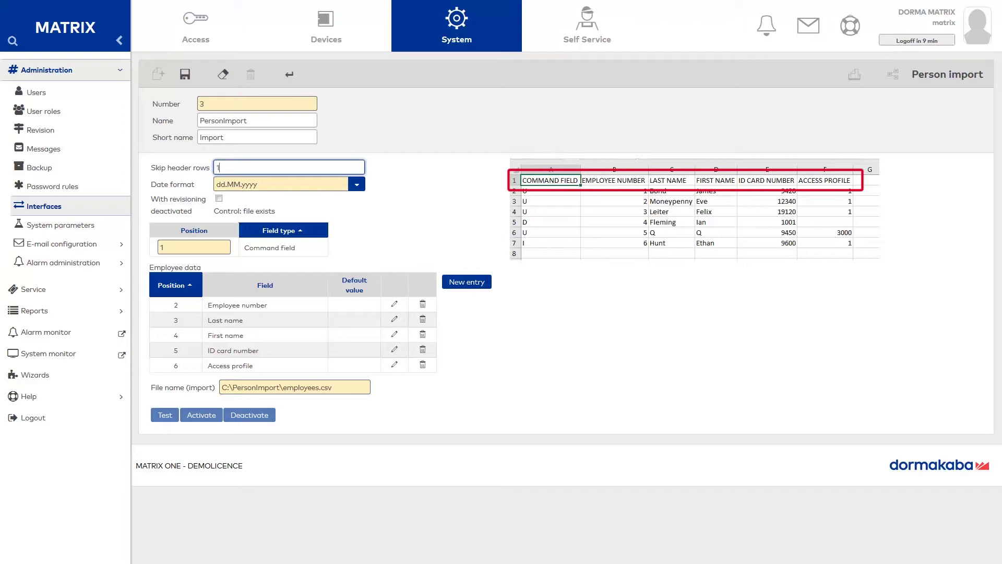
left_click(185, 76)
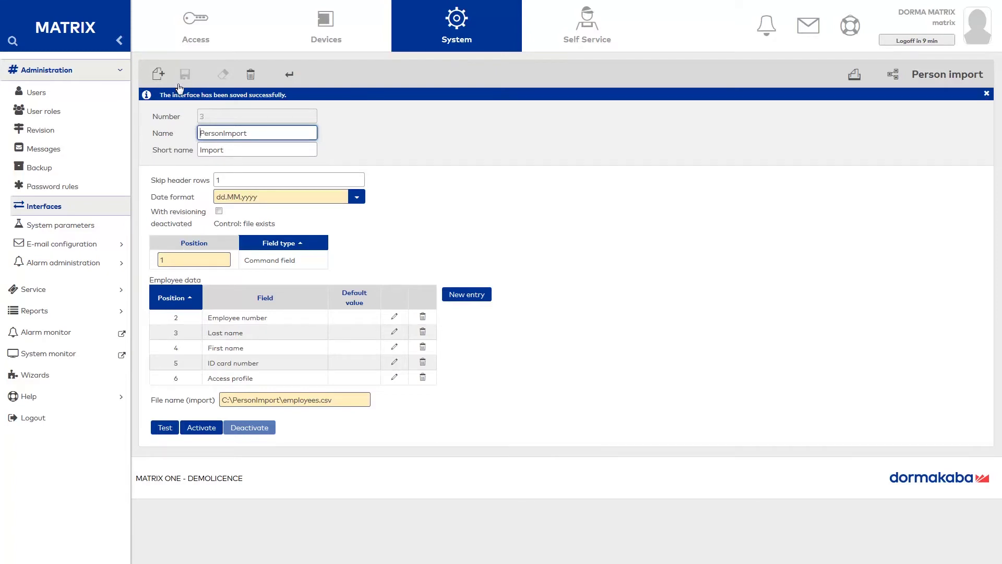
left_click(165, 428)
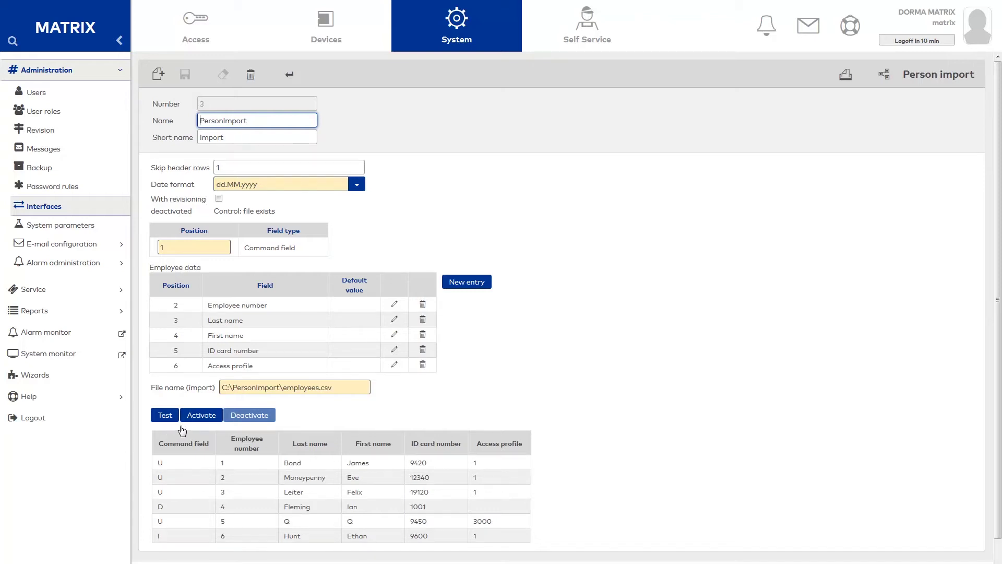
Activate the interface, then refresh the C:\PersonImport folder to confirm employees.csv was consumed
left_click(199, 416)
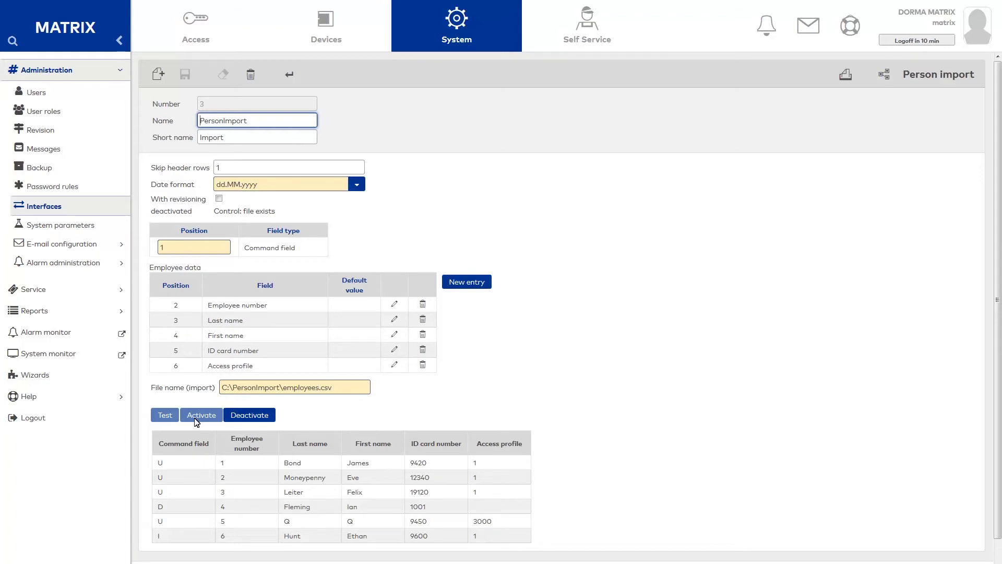
key("alt+Tab")
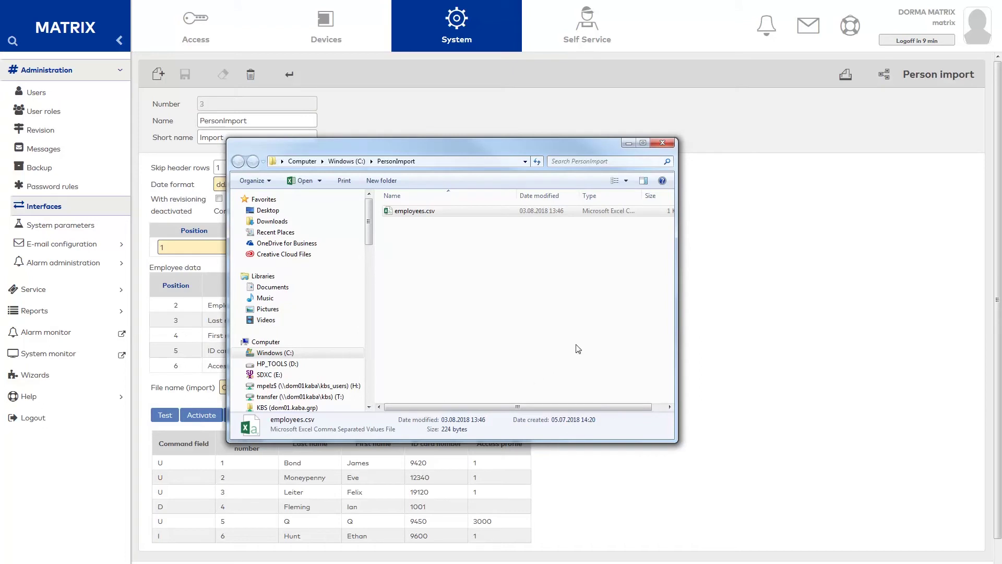
right_click(606, 285)
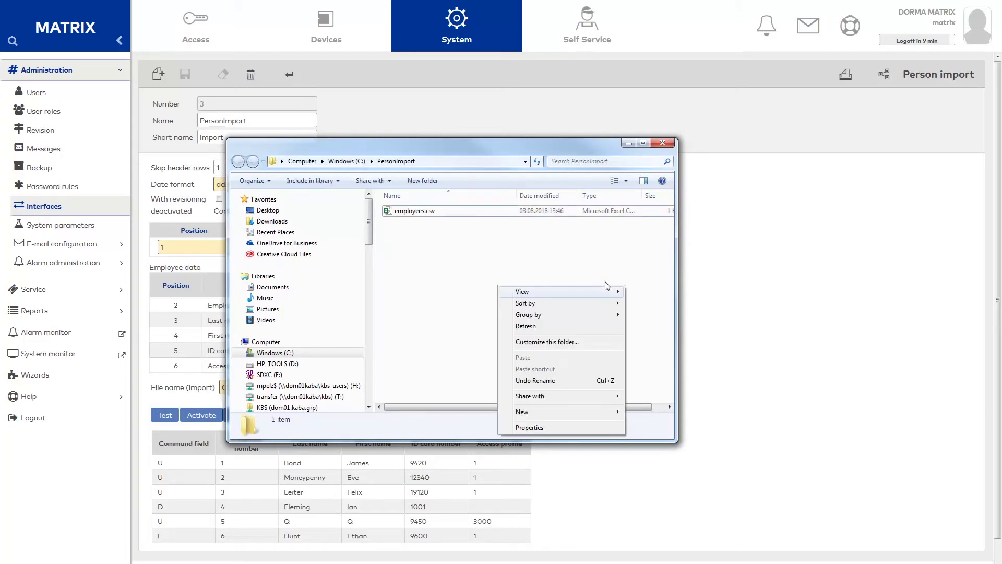
left_click(525, 327)
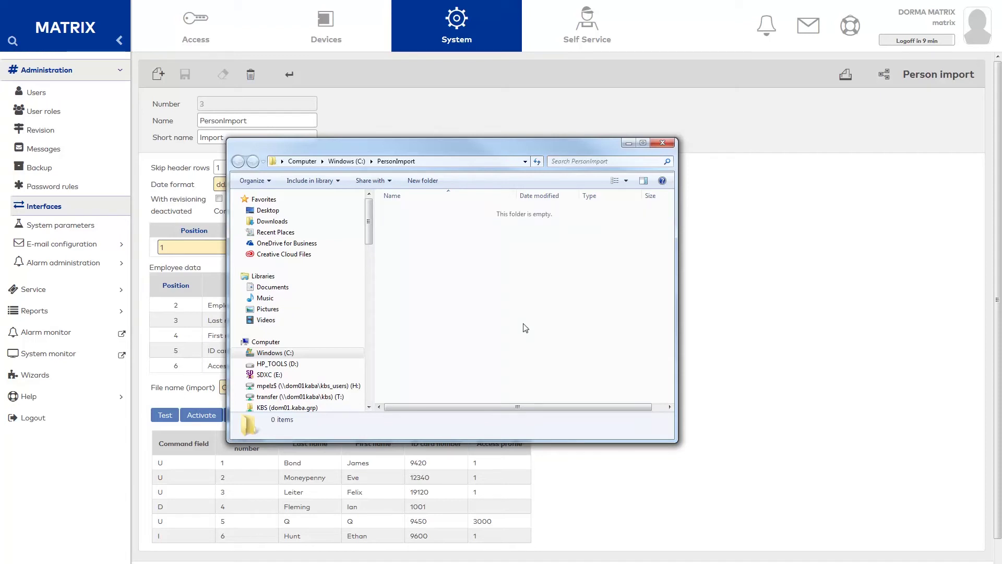
Open Access > Person administration > Persons to see the five imported people
left_click(422, 119)
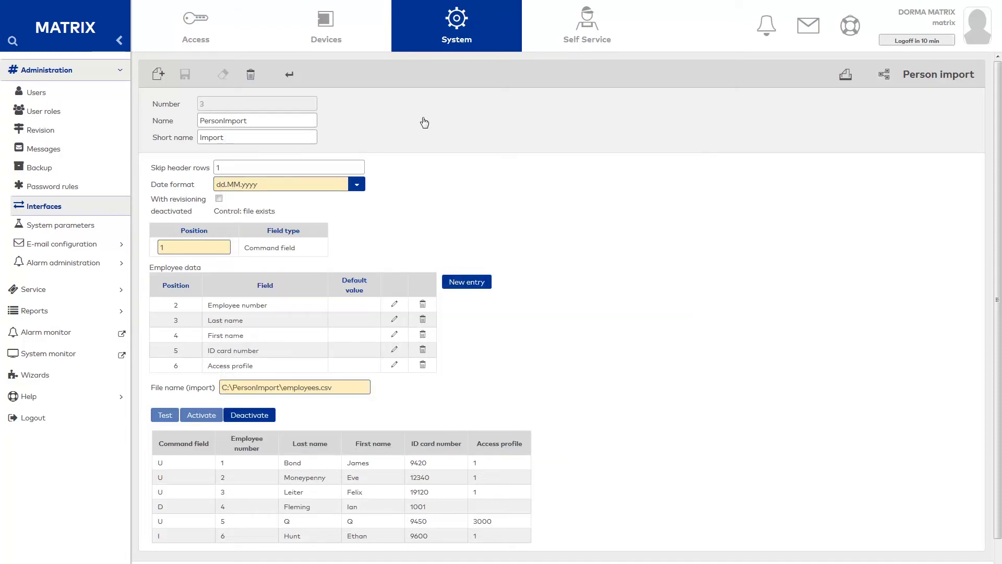
left_click(187, 32)
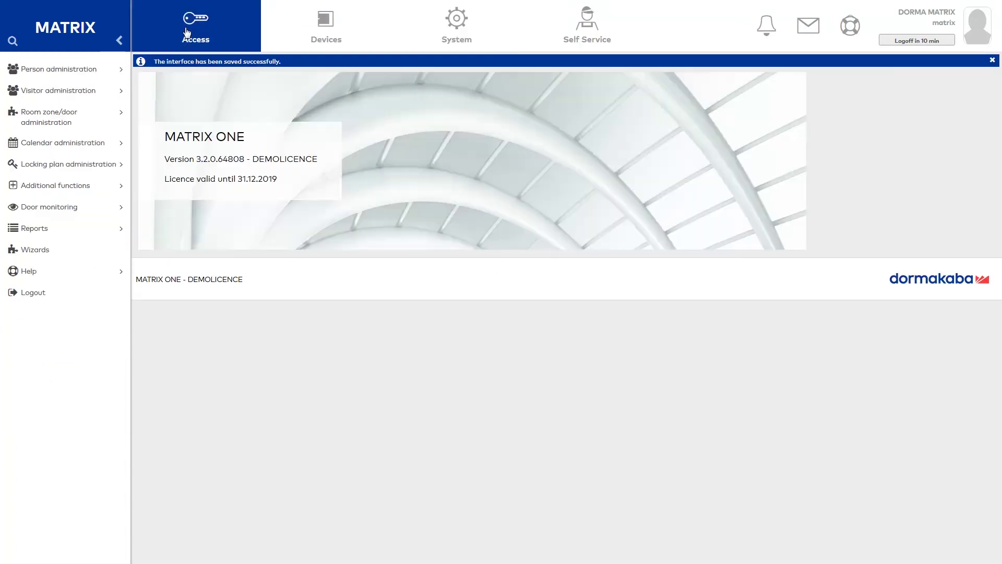
left_click(93, 73)
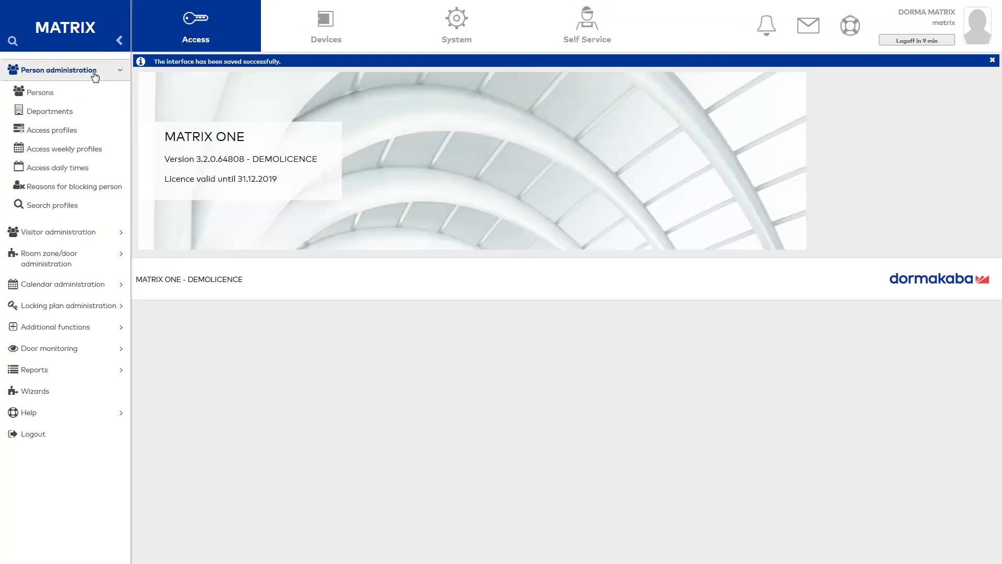
left_click(70, 98)
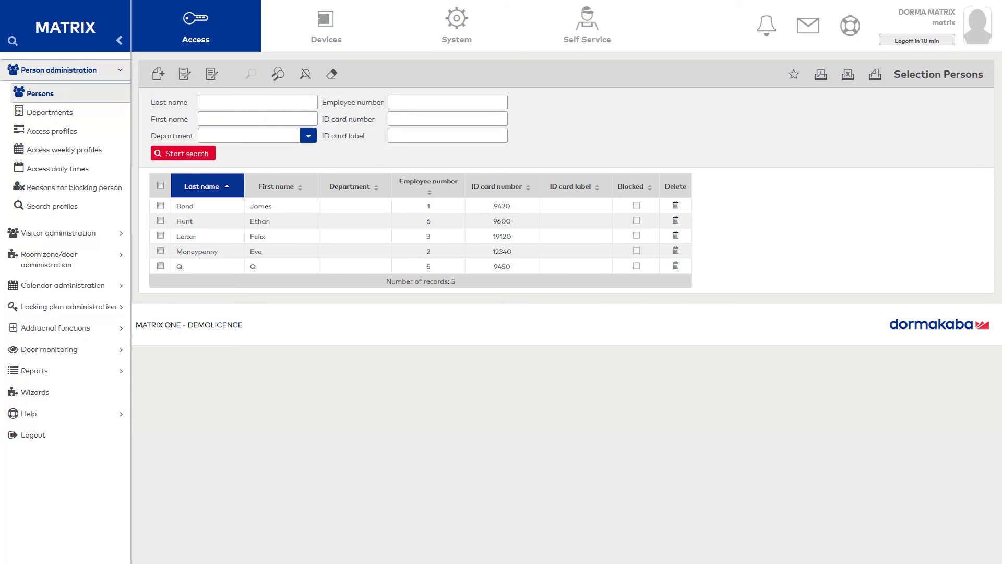